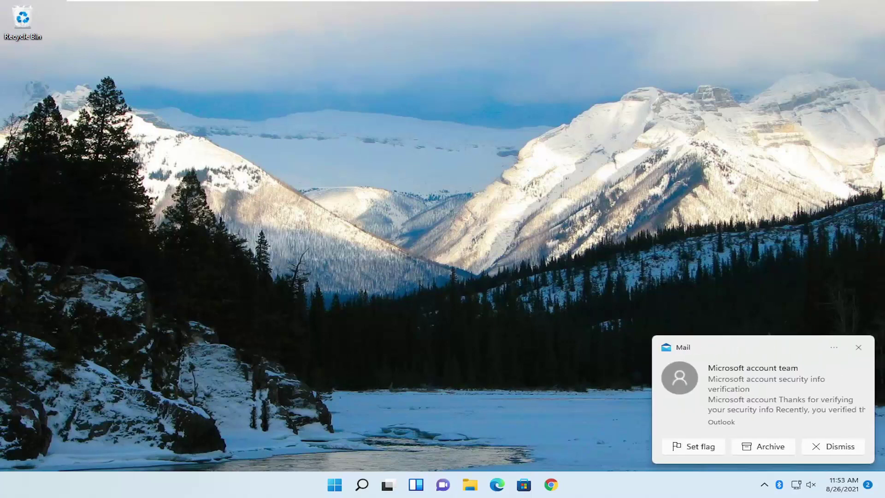
Step: Dismiss both incoming Mail notification toasts to leave a clear desktop
click(859, 348)
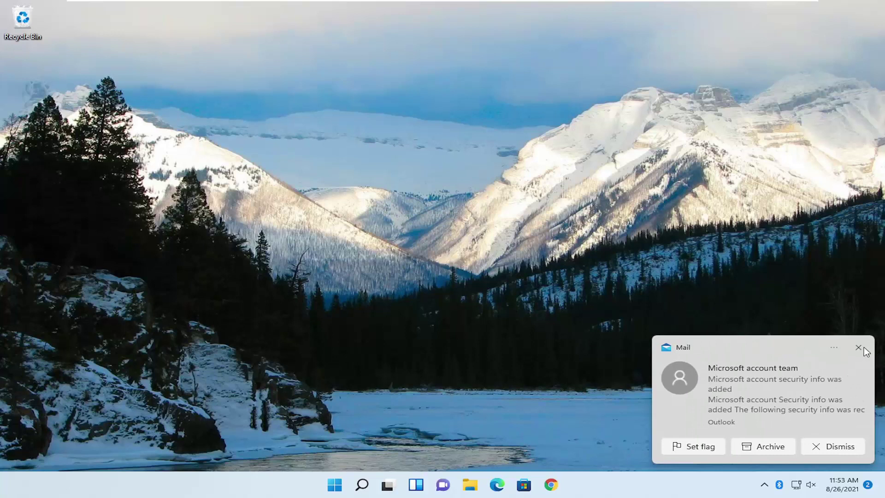
click(858, 348)
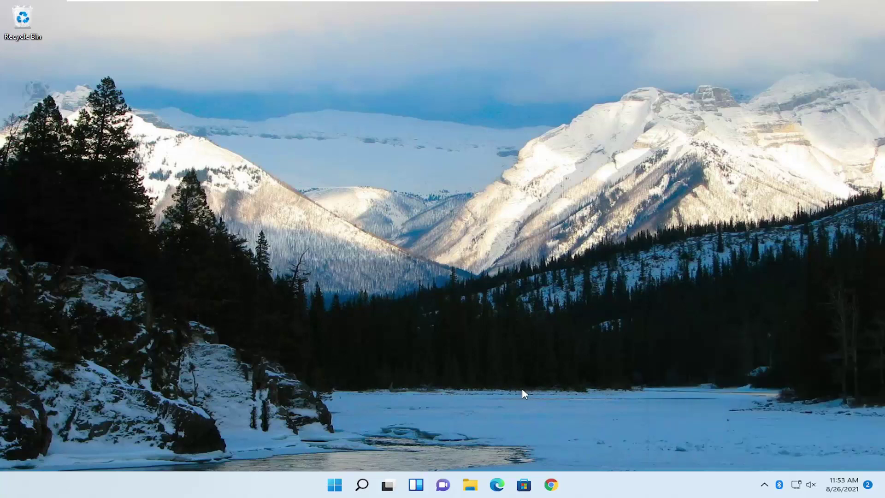
Step: Search 'fortnite' in Chrome and follow epicgames.com's Download link for the PC option
click(551, 485)
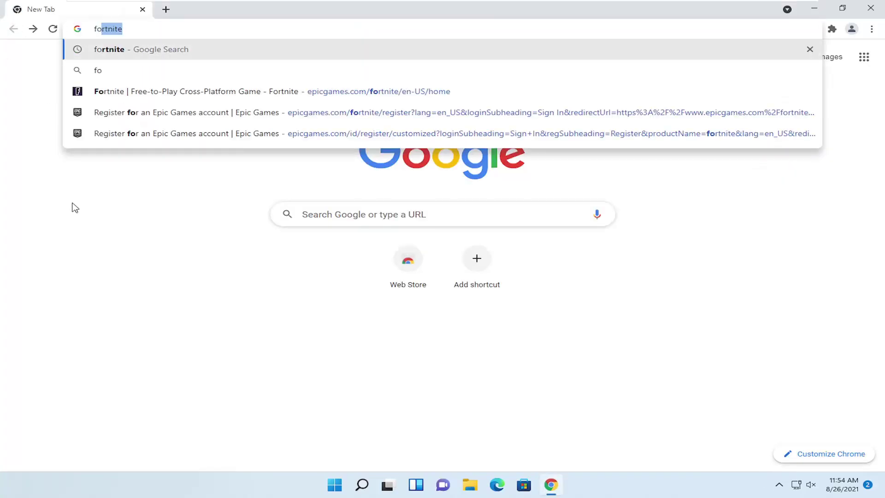
key(Return)
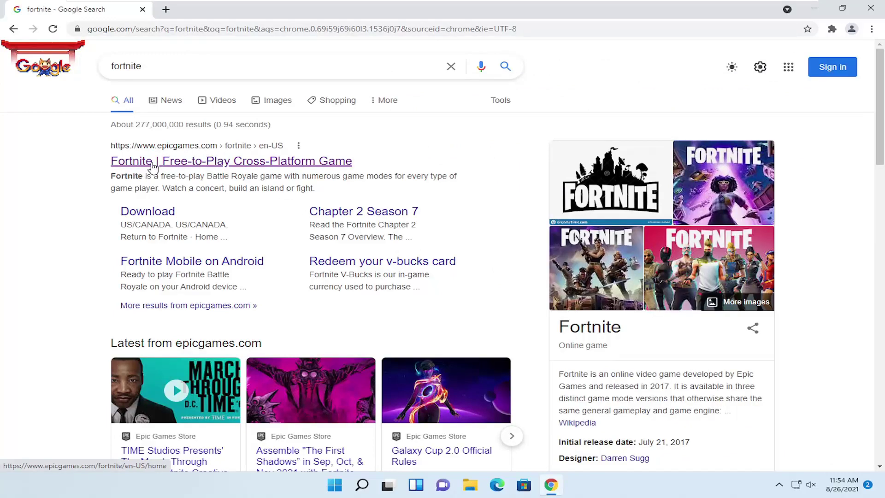
click(151, 161)
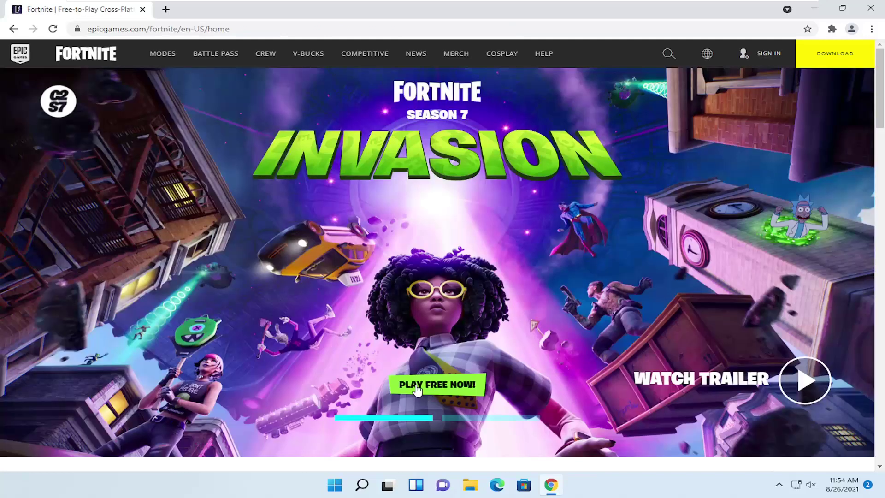
click(825, 60)
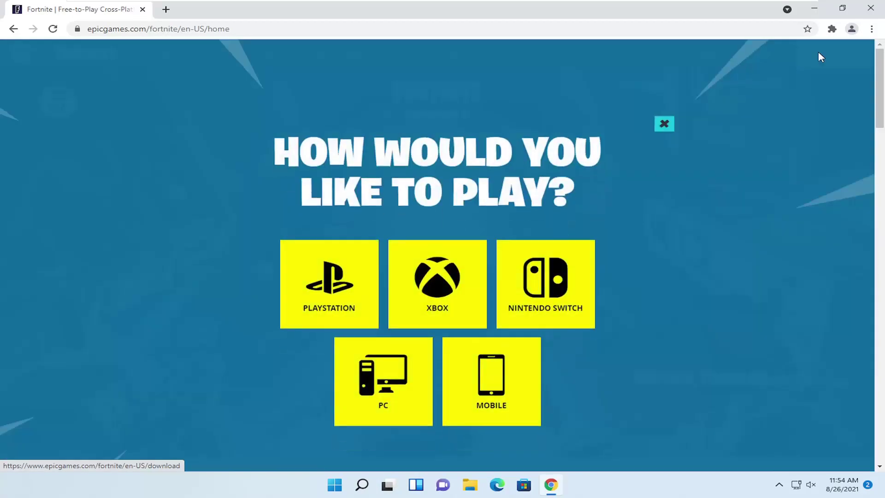
click(383, 386)
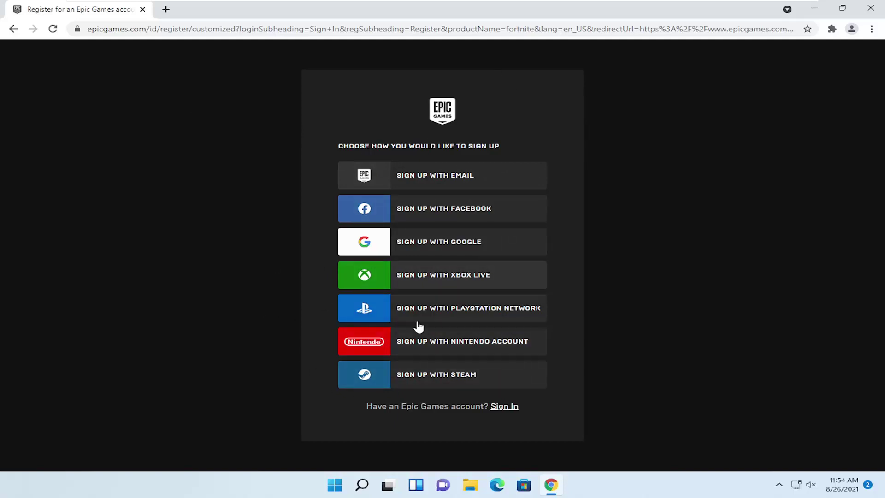
Step: Search 'fortnite filehippo' in a new tab and open FileHippo's Fortnite Battle Royale for Windows page
click(166, 9)
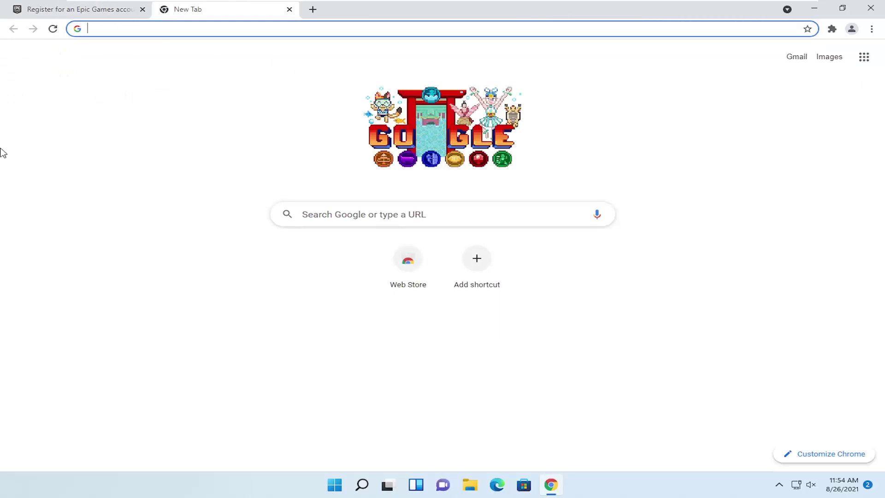
text(fo)
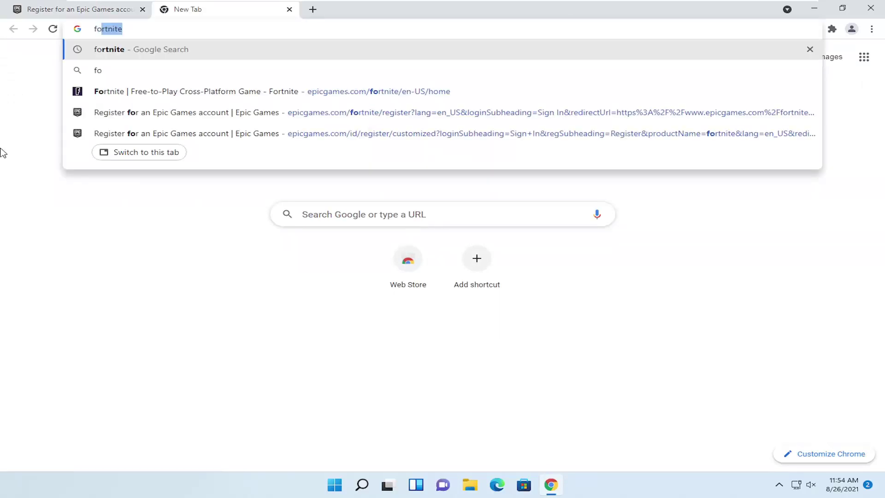
text(rtnite filehipp)
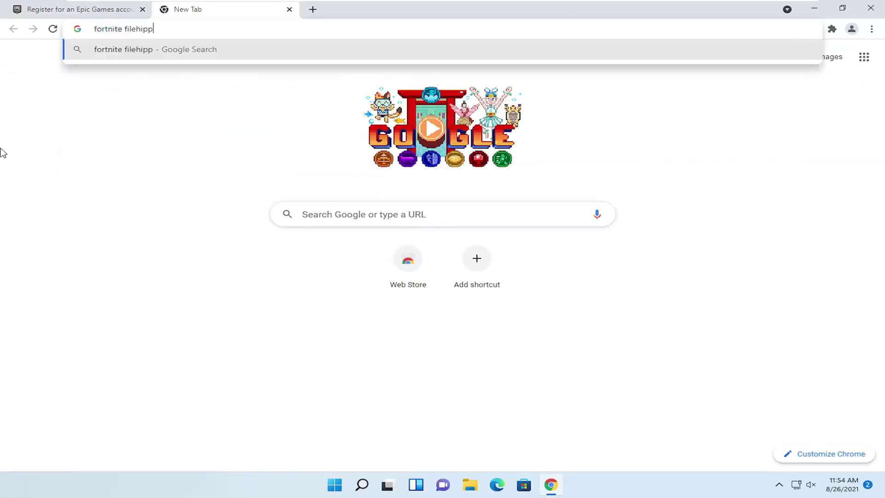
text(o)
key(Return)
key(ctrl+1)
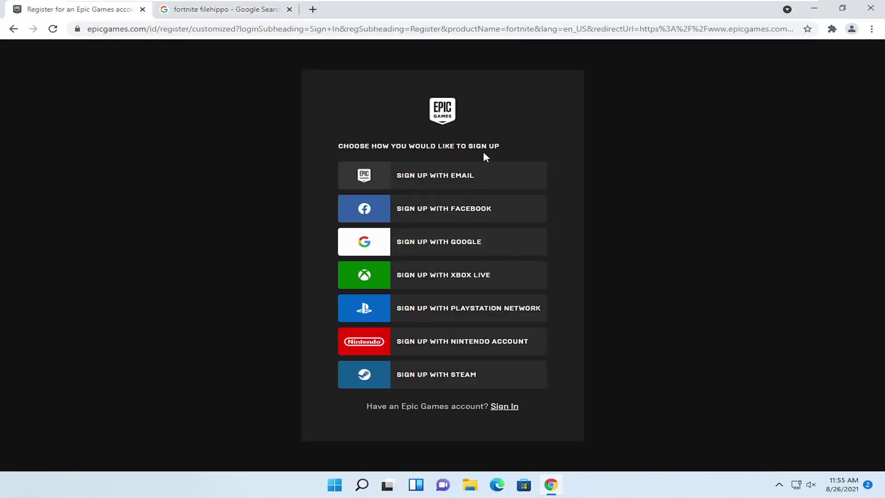
click(243, 10)
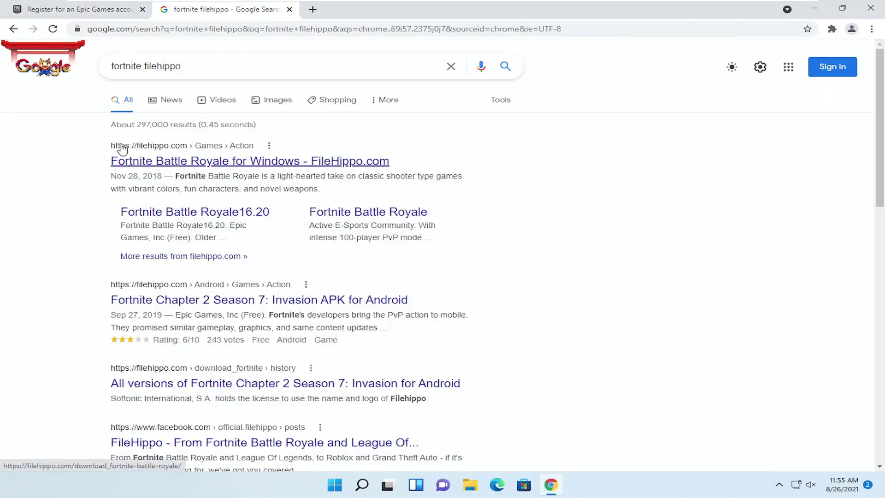
click(156, 161)
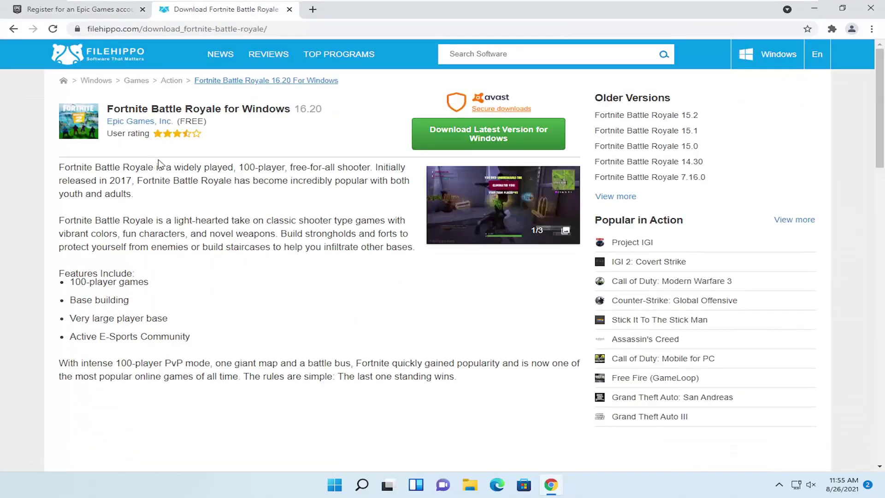
Step: Download Epic_Games_Launcher.msi without the antivirus offer, run it, and close Chrome
click(474, 137)
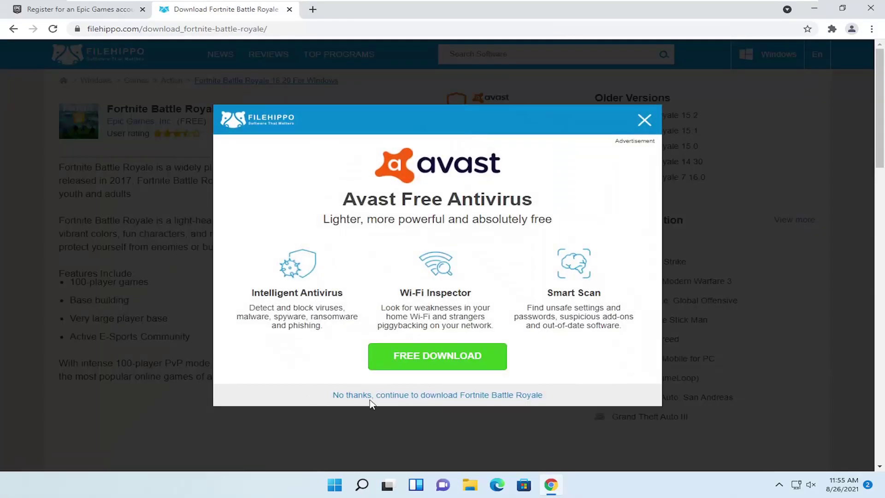
click(509, 397)
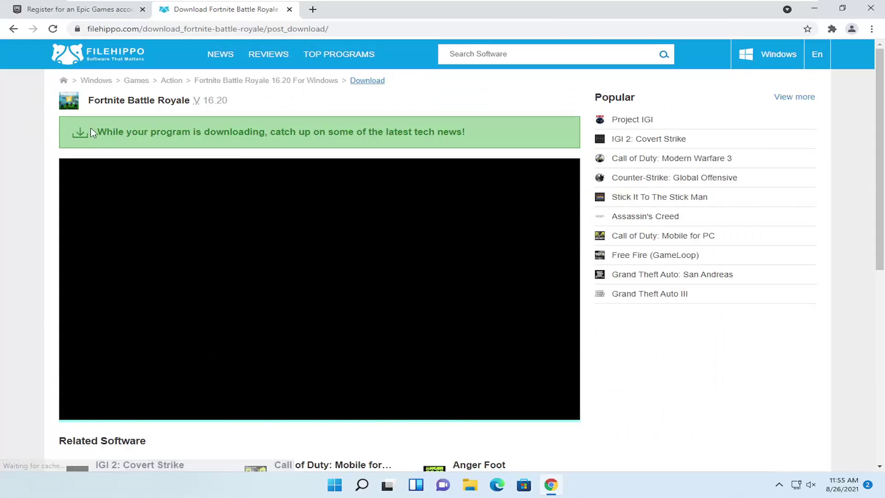
scroll(33, 351, down, 2)
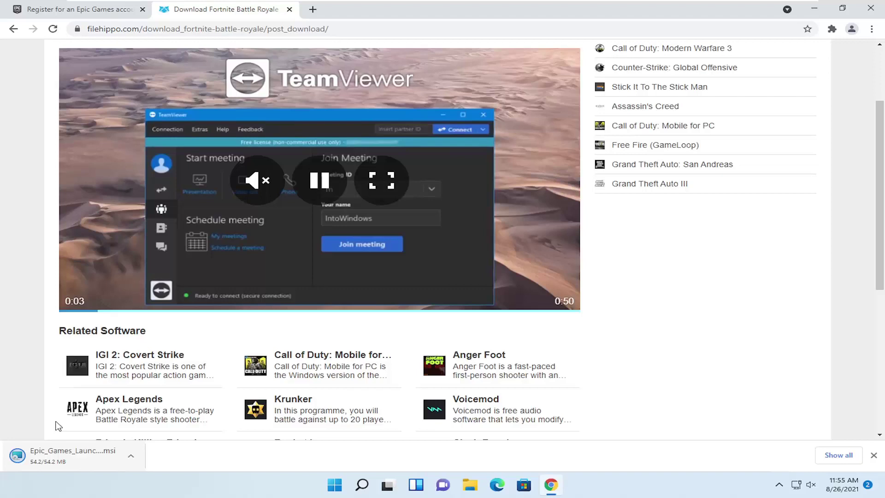
scroll(50, 422, up, 2)
click(44, 464)
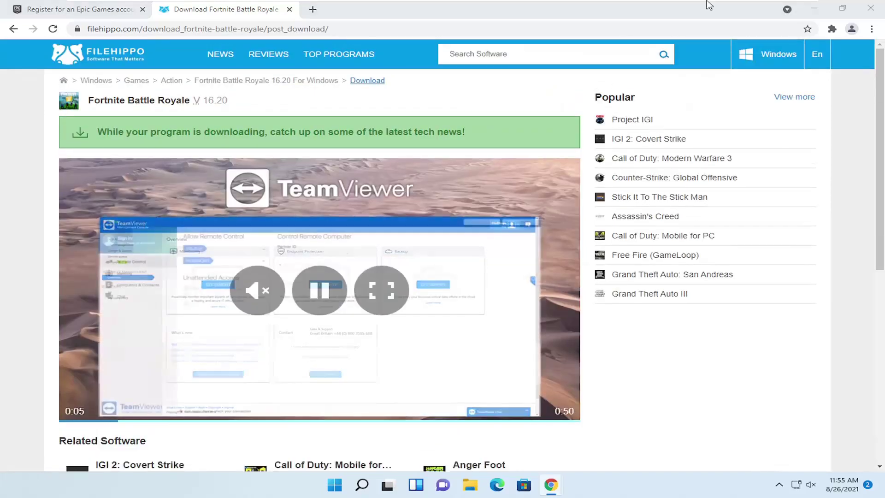
click(869, 10)
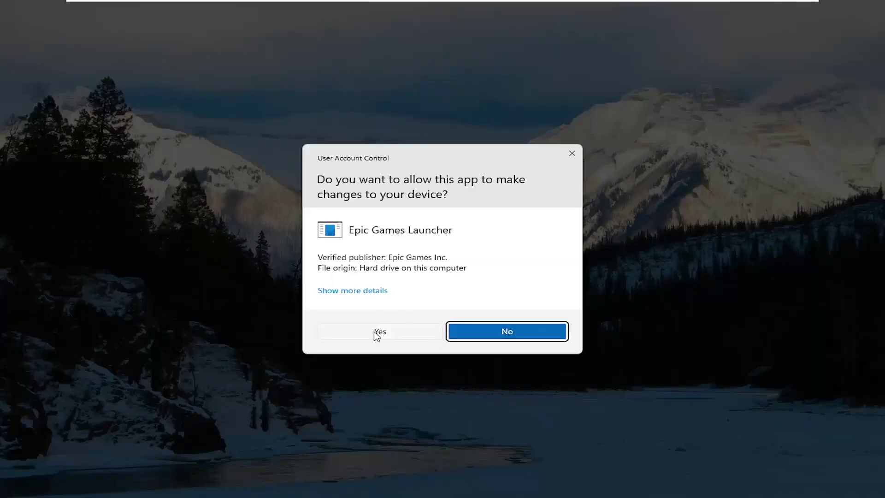
Step: Approve the Epic Games Launcher install into C:\Program Files (x86)\Epic Games\
click(362, 336)
Step: Grant User Account Control permission for Epic Online Services
click(379, 336)
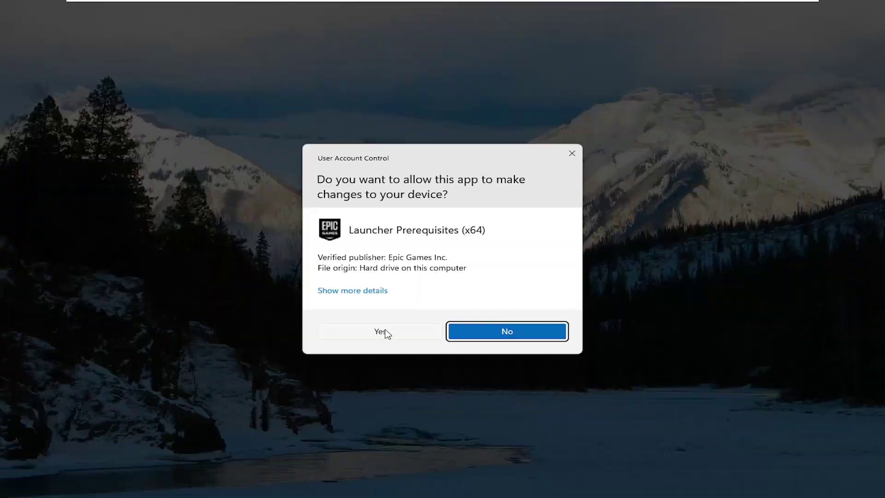
Step: Approve the Launcher Prerequisites (x64) permission prompt so the launcher opens to sign-in
click(387, 331)
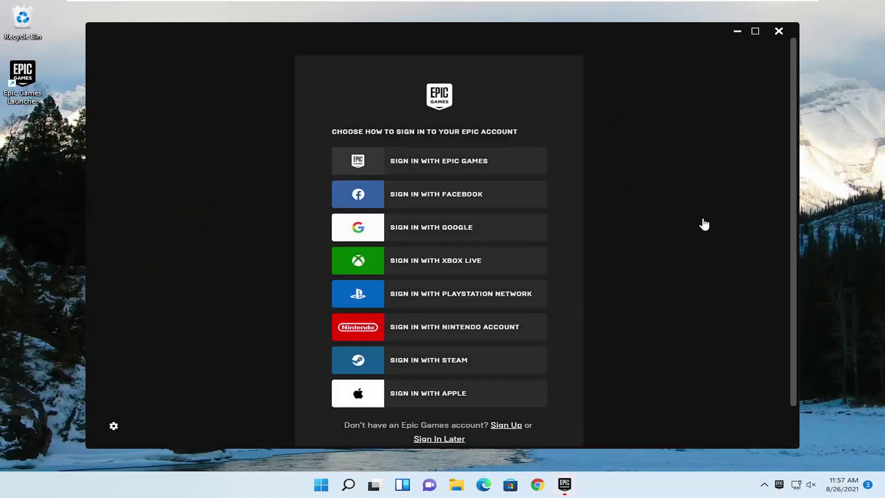
Step: Close the Epic Games Launcher sign-in window and dismiss the Startup App Notification
mouse_move(345, 33)
mouse_down()
mouse_move(443, 31)
mouse_move(358, 22)
mouse_up()
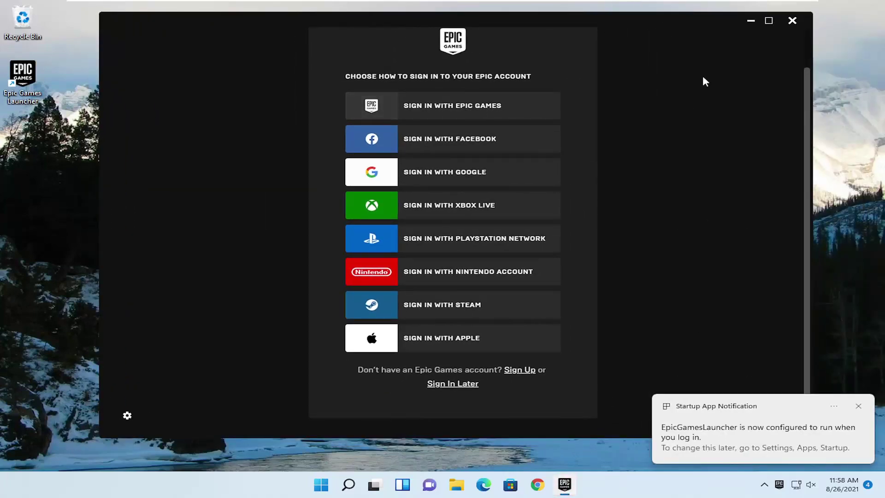
click(798, 29)
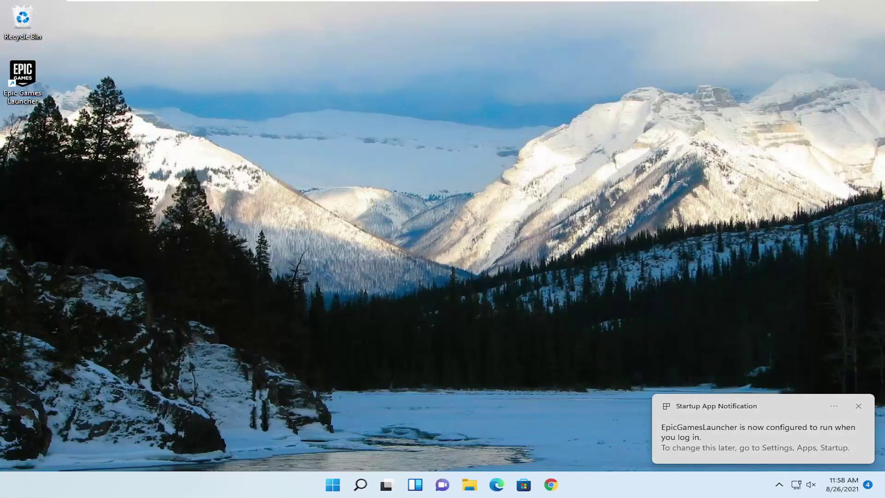
click(859, 408)
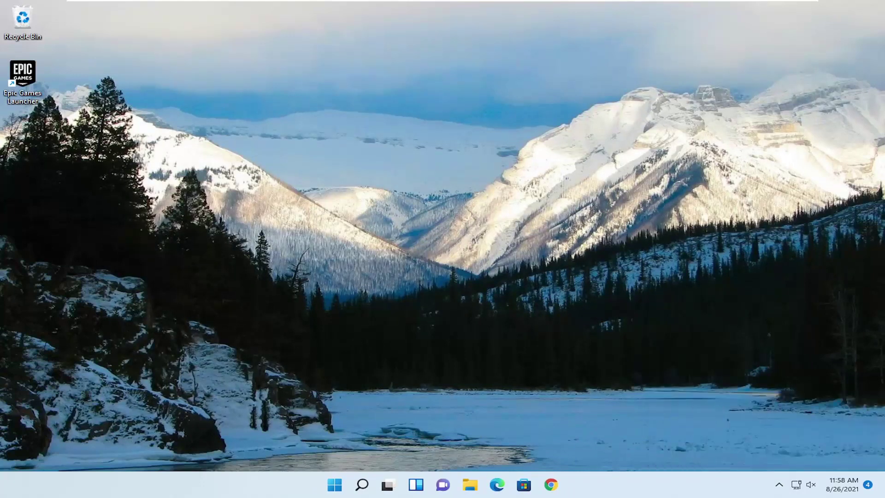